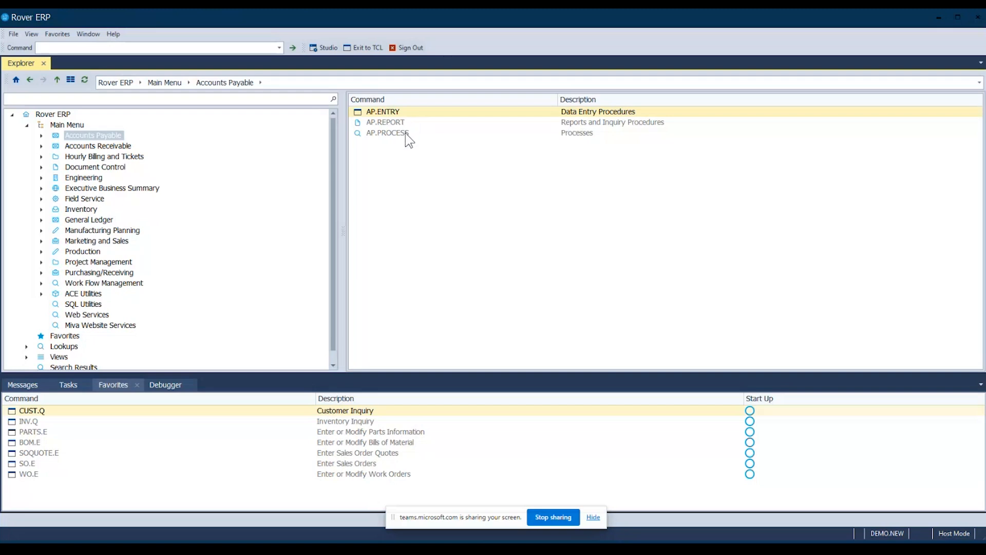
Open the Accounts Payable process Create Prechecks Records (AP.P1) and set its output destination to Preview on Screen.
{"action": "double_click", "coordinate": [405, 133]}
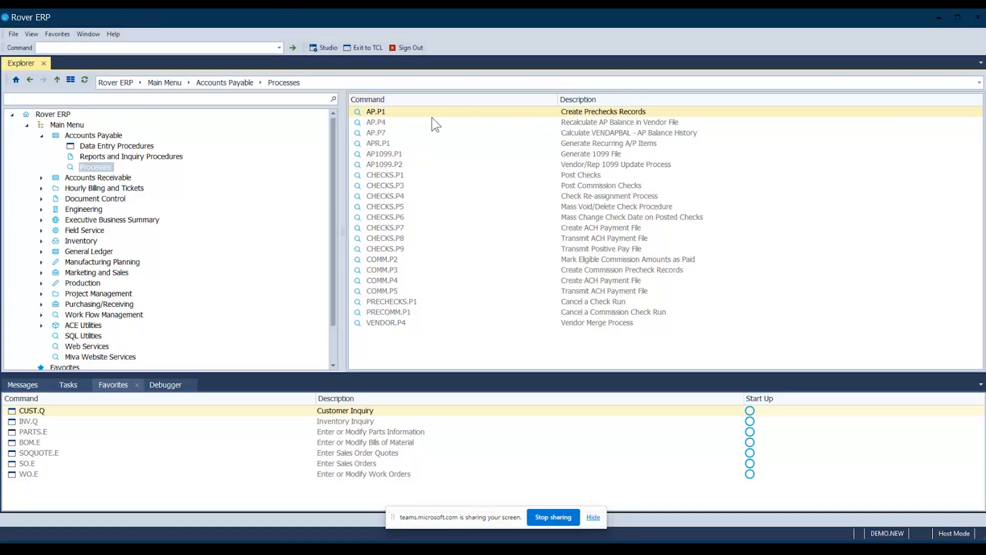
{"action": "double_click", "coordinate": [378, 110]}
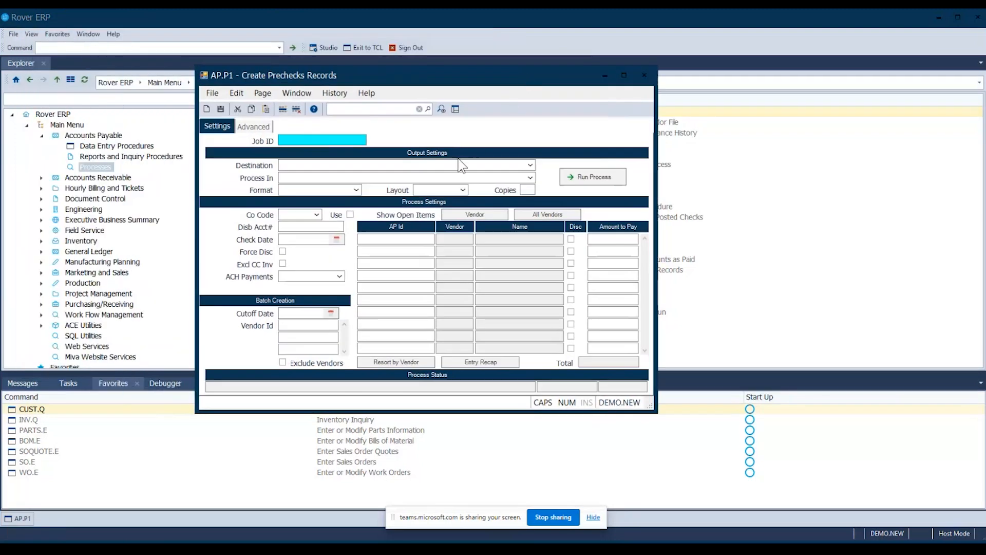
{"action": "left_click", "coordinate": [462, 165]}
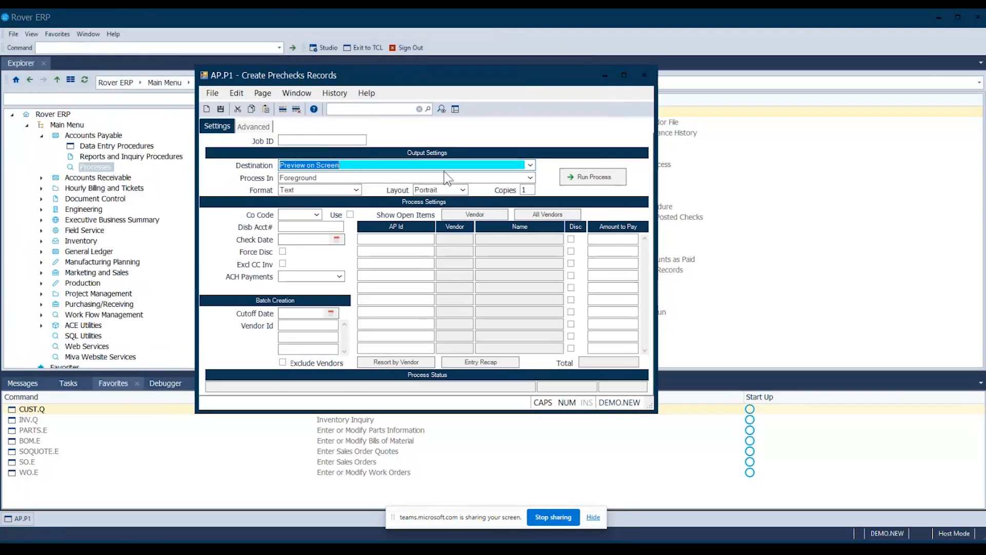
{"action": "left_click", "coordinate": [530, 165]}
{"action": "mouse_move", "coordinate": [529, 177]}
{"action": "left_mouse_down"}
{"action": "mouse_move", "coordinate": [533, 234]}
{"action": "mouse_move", "coordinate": [529, 188]}
{"action": "left_mouse_up"}
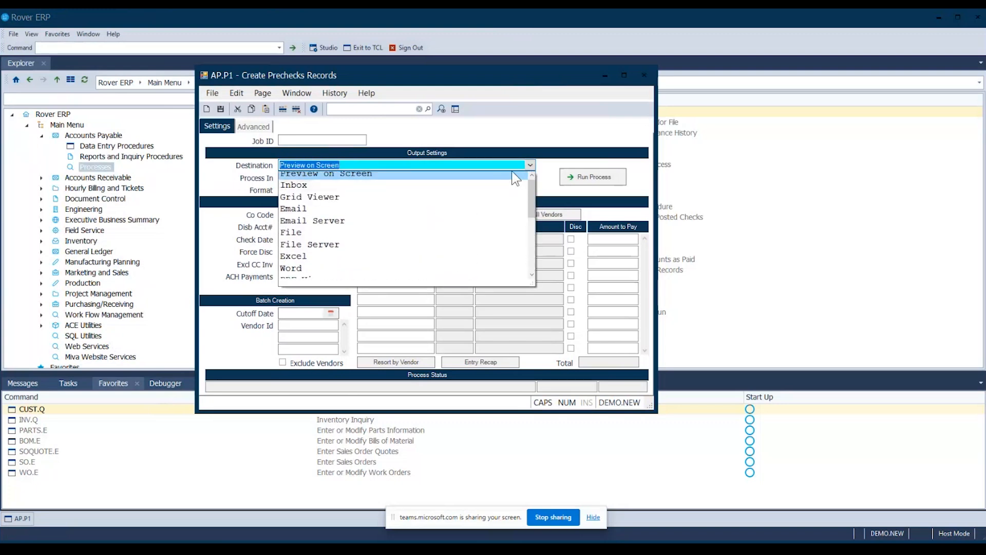
{"action": "left_click", "coordinate": [512, 168]}
Set the precheck run to company code 1, check date 07-02-24 and Non ACH payments.
{"action": "left_click", "coordinate": [301, 216]}
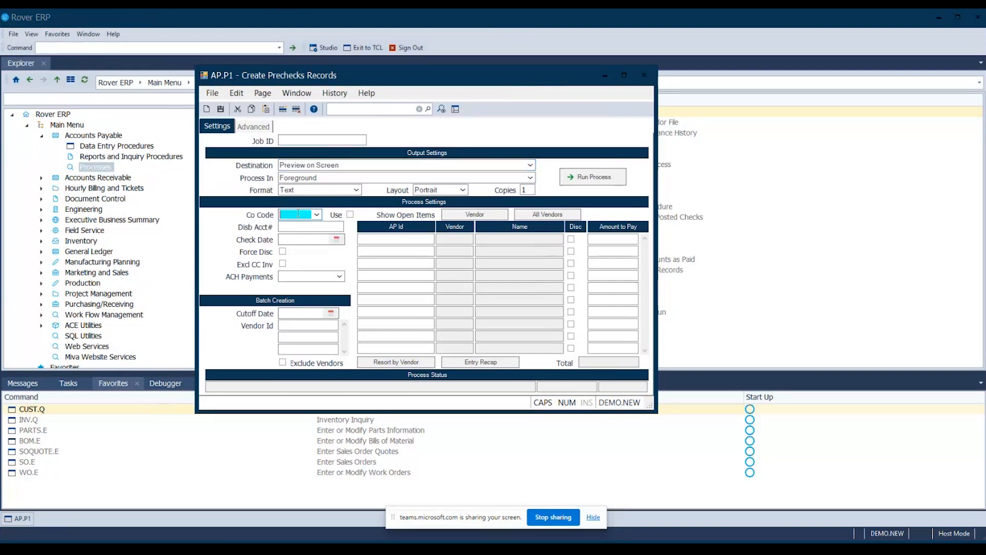
{"action": "type", "text": "1"}
{"action": "key", "text": "Tab"}
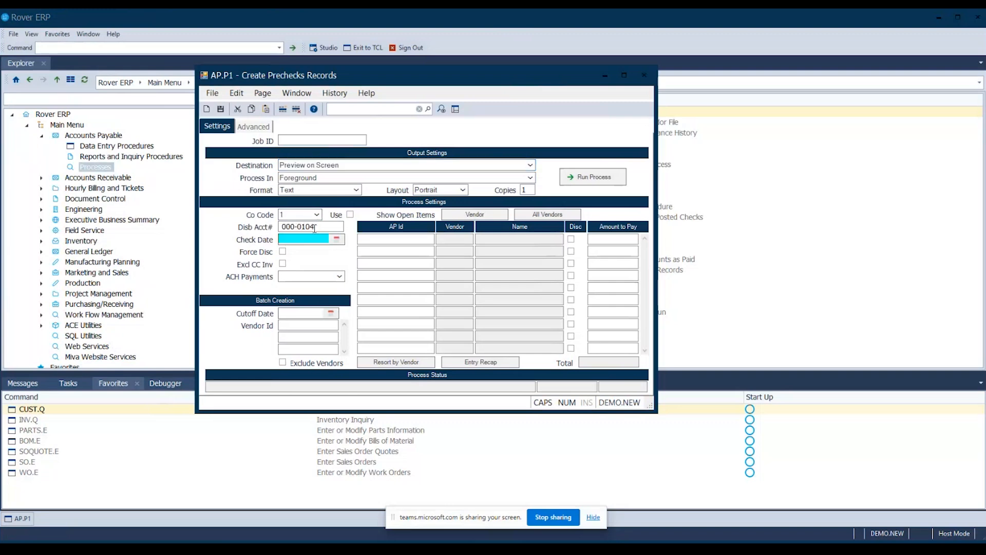
{"action": "type", "text": "D"}
{"action": "key", "text": "Tab"}
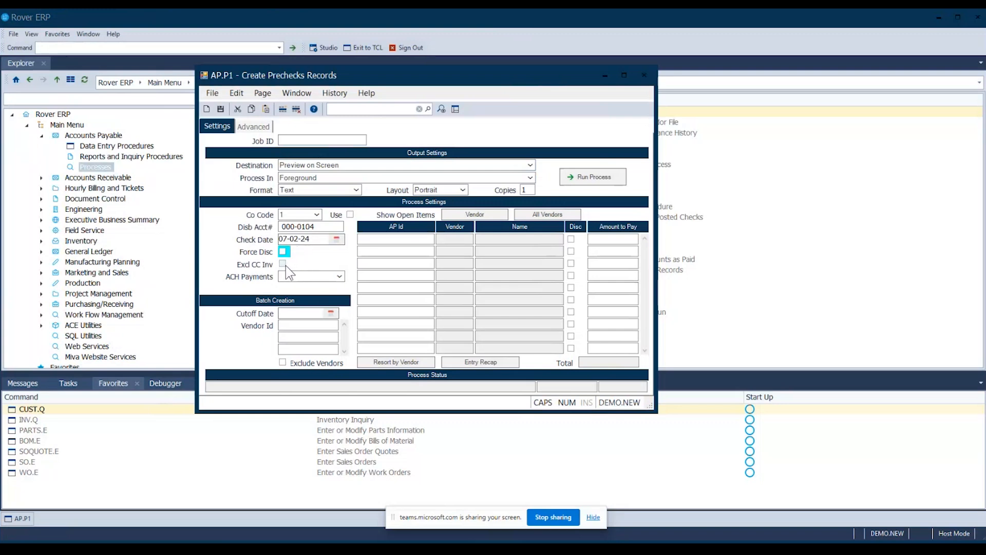
{"action": "left_click", "coordinate": [339, 277]}
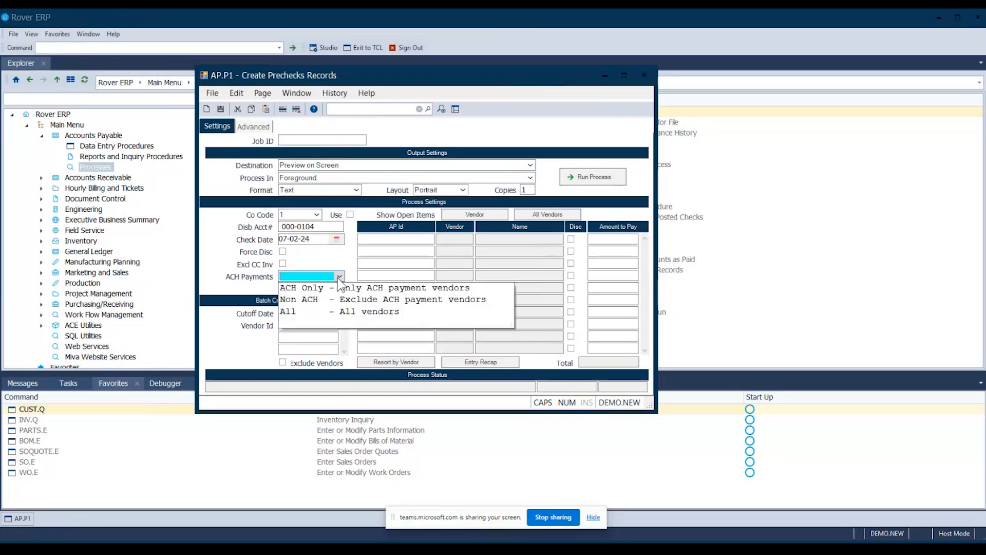
{"action": "left_click", "coordinate": [356, 301]}
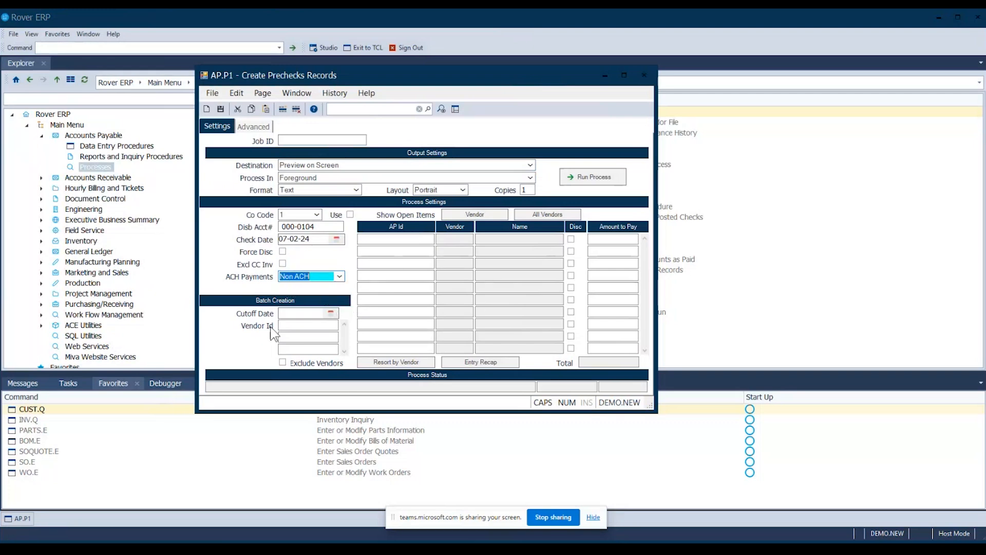
{"action": "left_click", "coordinate": [305, 312]}
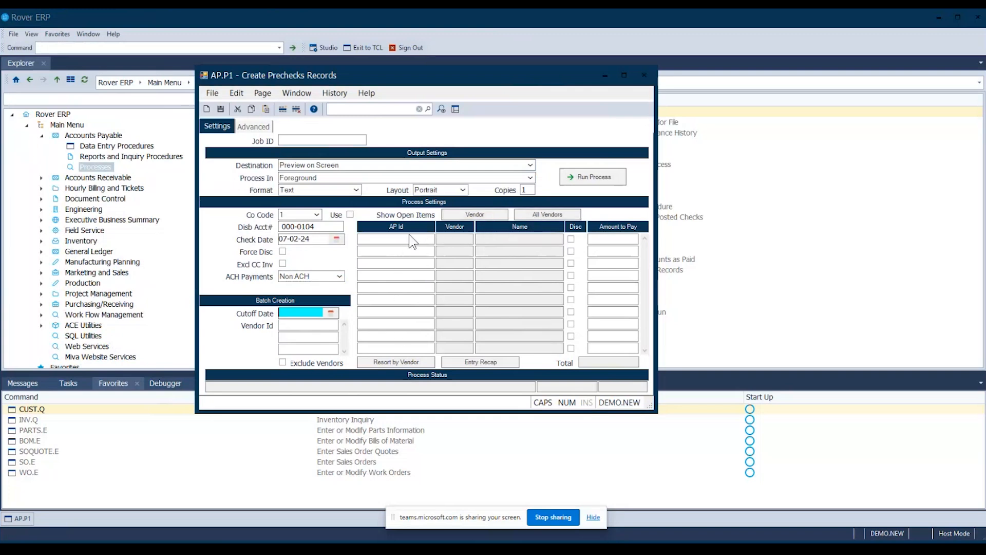
From the open items of all vendors, add AP items 2203, 2216, 2211, 6847-1 and 2215 to the payment list.
{"action": "left_click", "coordinate": [548, 214]}
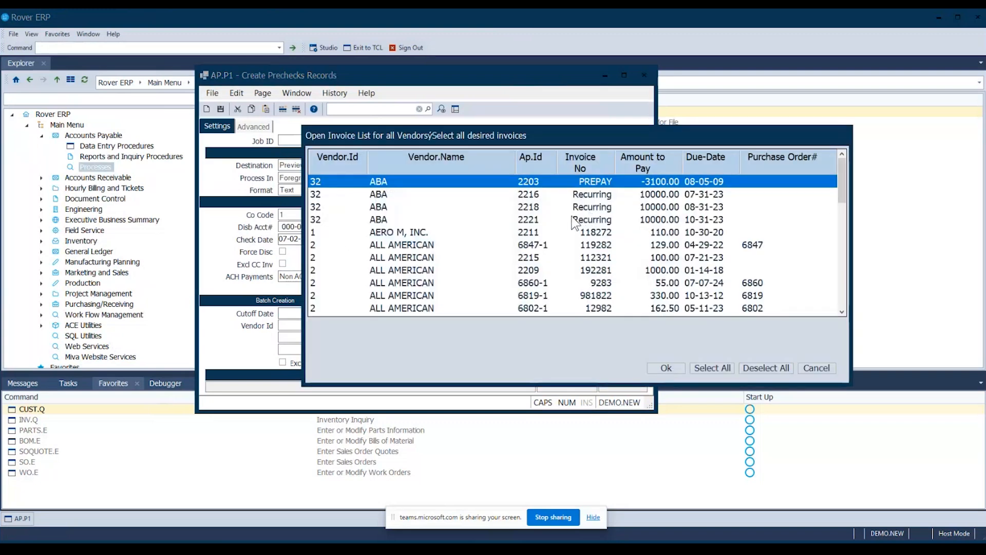
{"action": "left_click", "coordinate": [379, 195]}
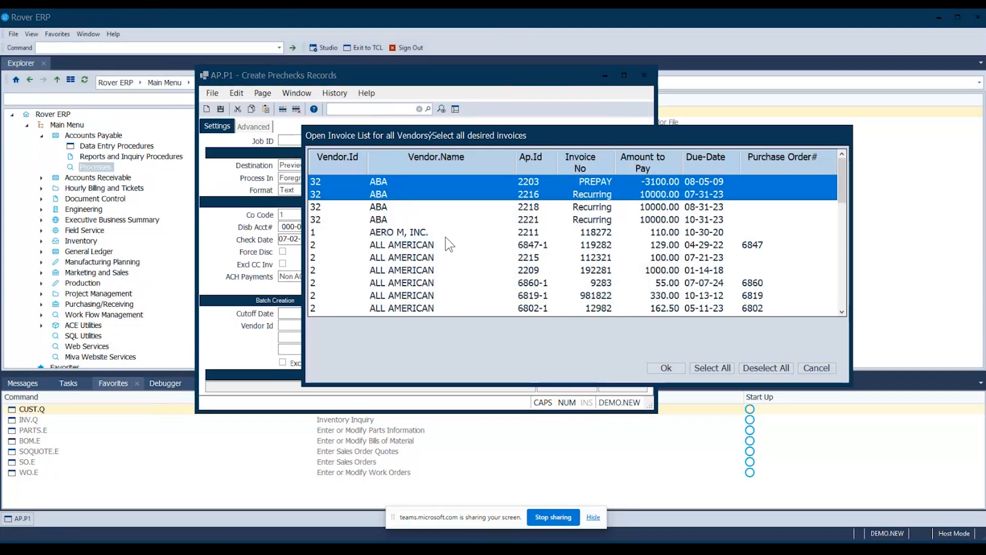
{"action": "left_click", "coordinate": [383, 233]}
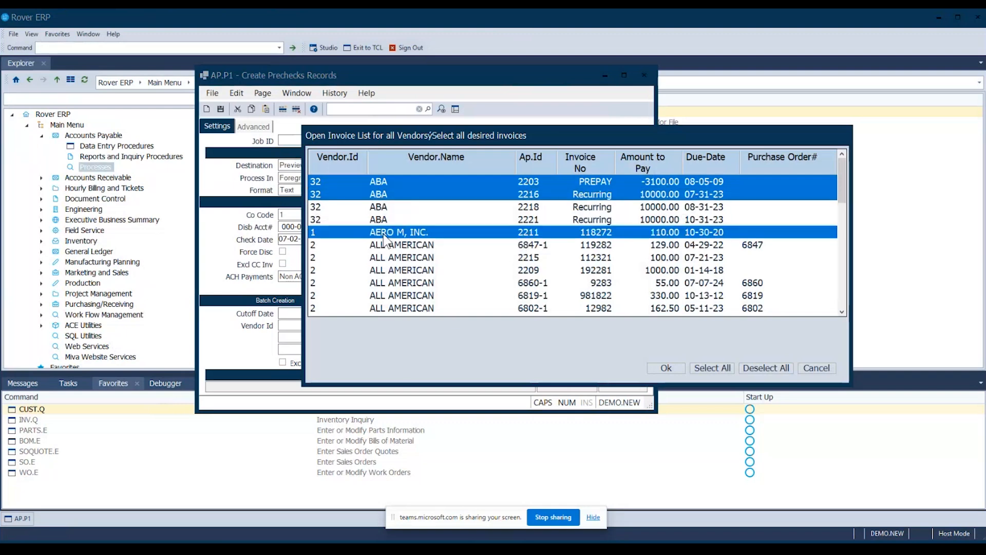
{"action": "left_click", "coordinate": [428, 245]}
{"action": "left_click", "coordinate": [439, 257]}
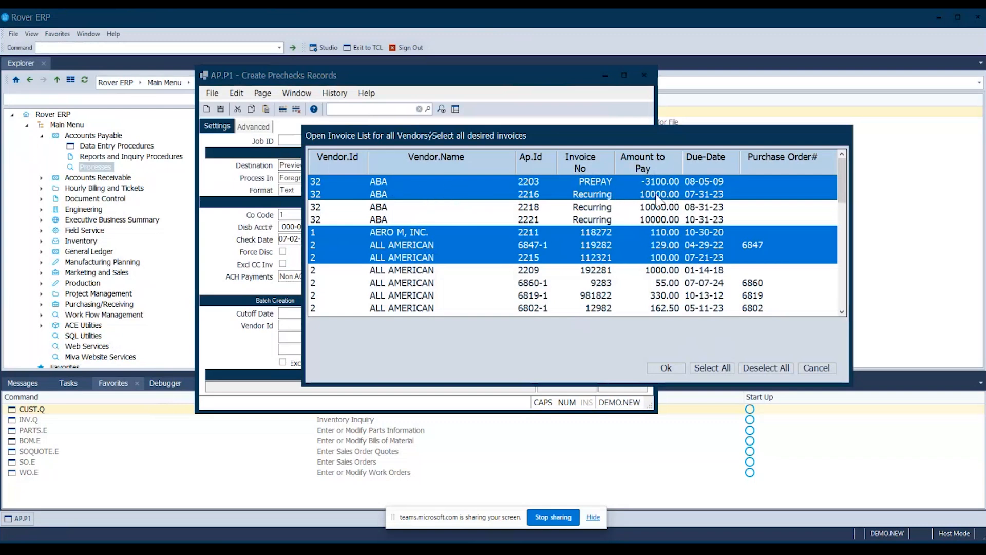
{"action": "left_click", "coordinate": [666, 368]}
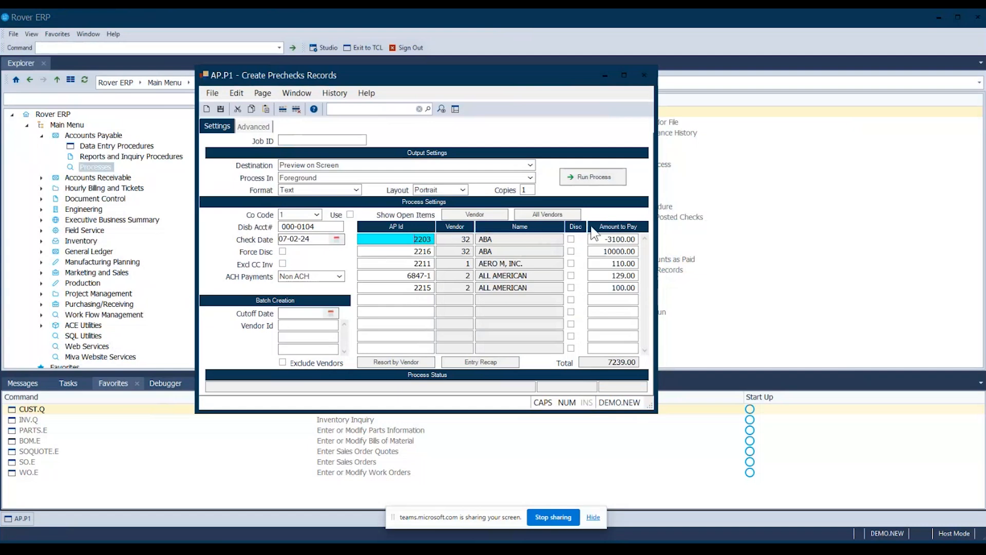
Delete the ABA prepayment row, AP item 2203, from the payment list.
{"action": "double_click", "coordinate": [416, 239]}
{"action": "left_click", "coordinate": [239, 90]}
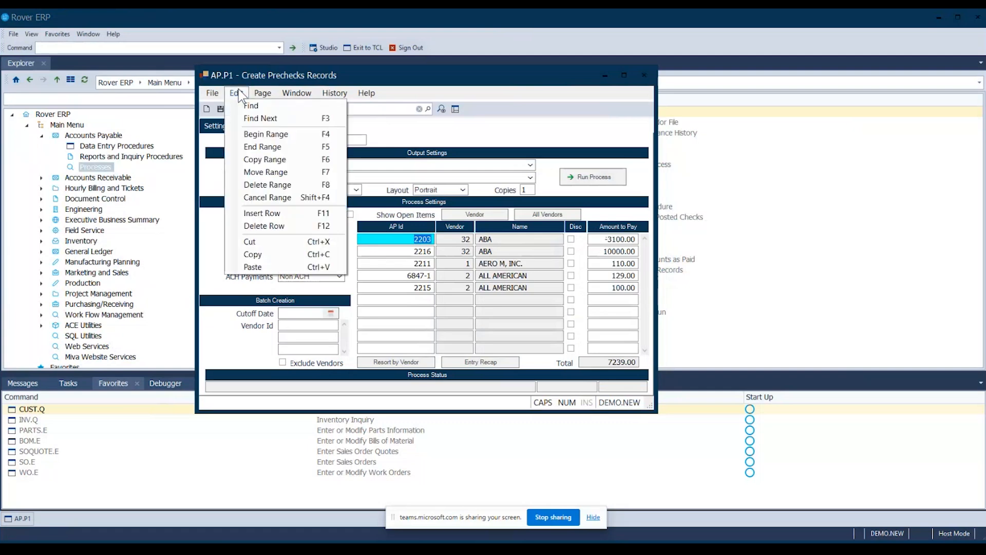
{"action": "left_click", "coordinate": [266, 228]}
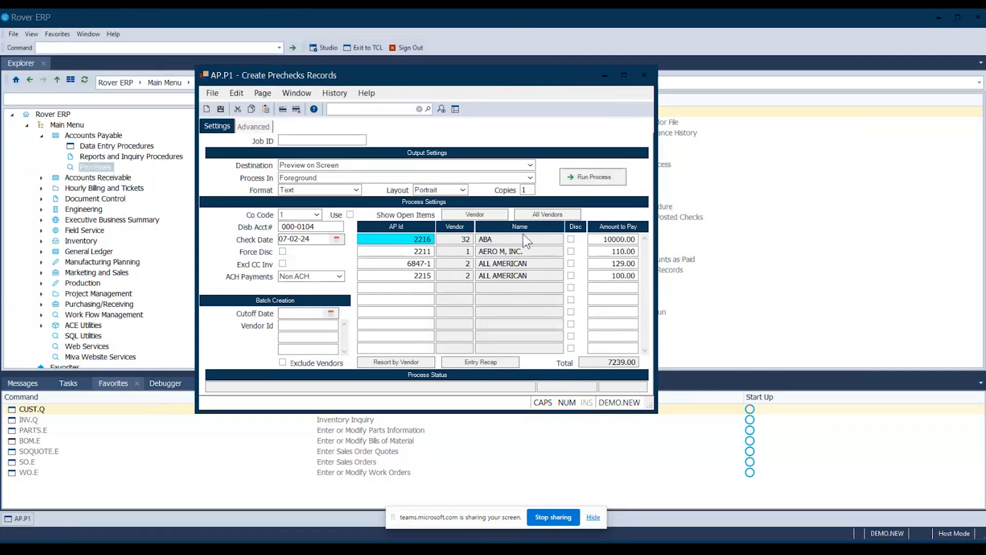
Run the precheck process, review the report's totals and check run number, and close the report and the form.
{"action": "left_click", "coordinate": [588, 176]}
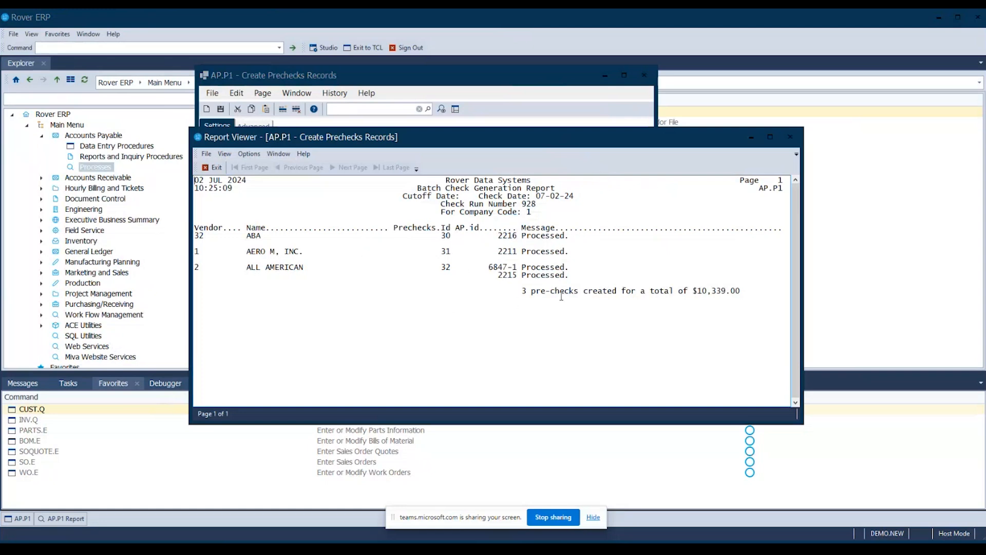
{"action": "double_click", "coordinate": [524, 290]}
{"action": "left_click_drag", "start_coordinate": [692, 290], "coordinate": [764, 291]}
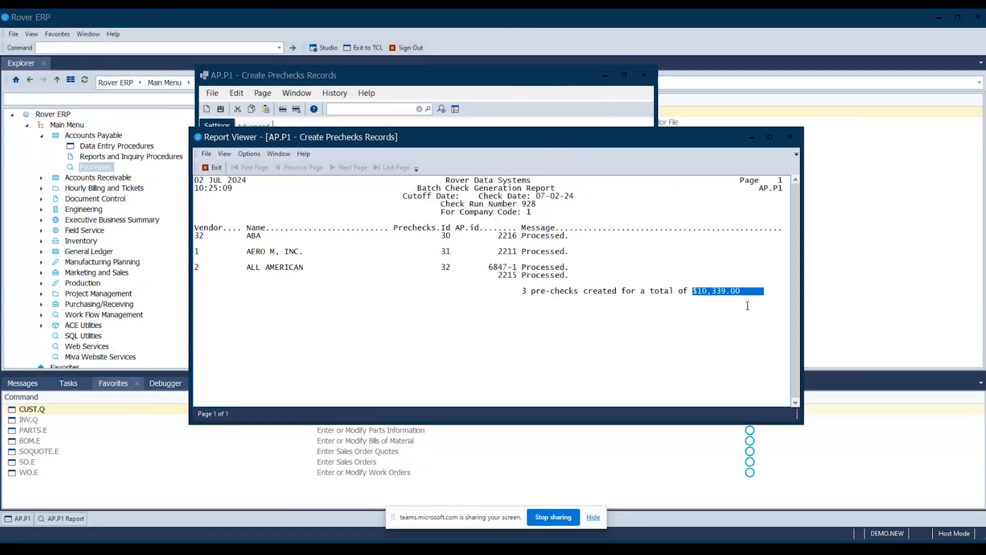
{"action": "left_click_drag", "start_coordinate": [541, 204], "coordinate": [524, 204]}
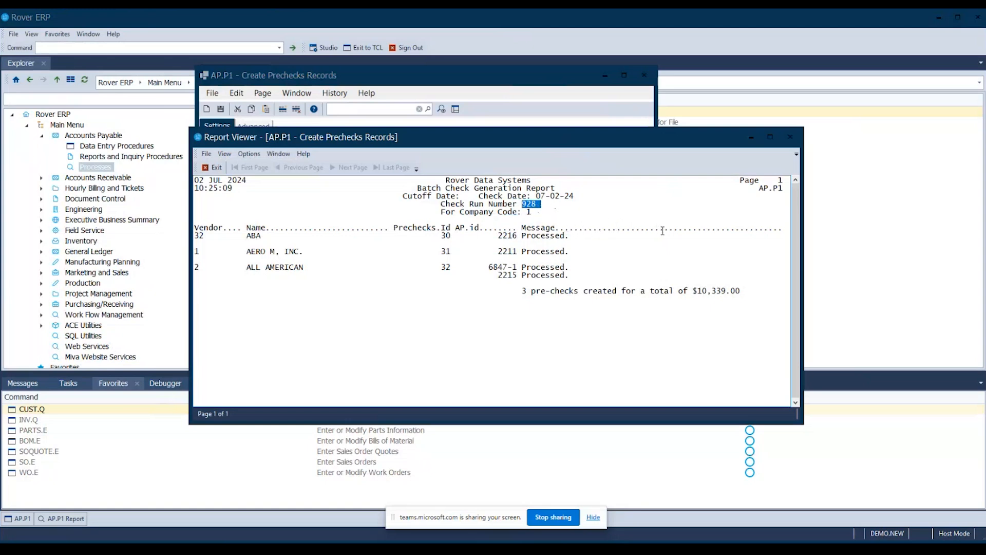
{"action": "left_click", "coordinate": [790, 138]}
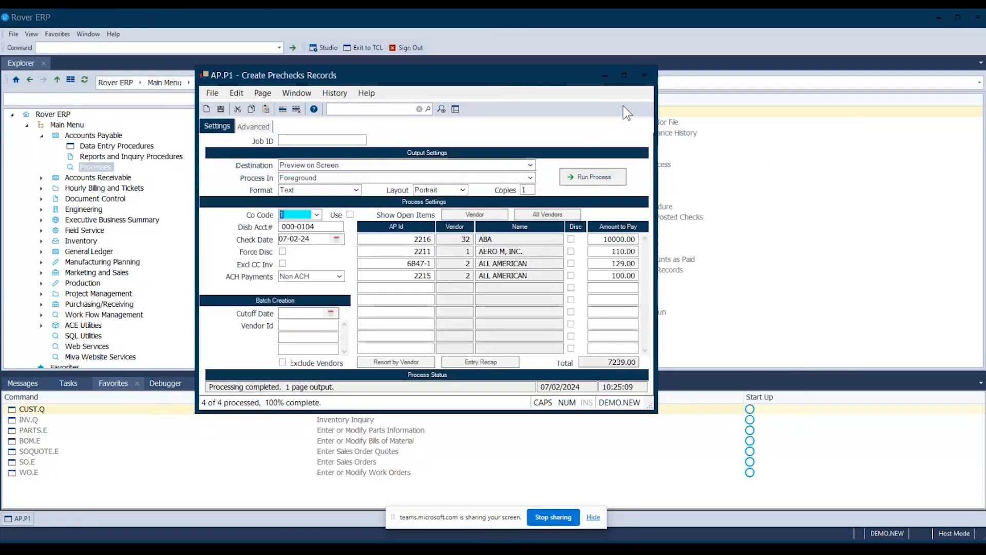
{"action": "left_click", "coordinate": [643, 76]}
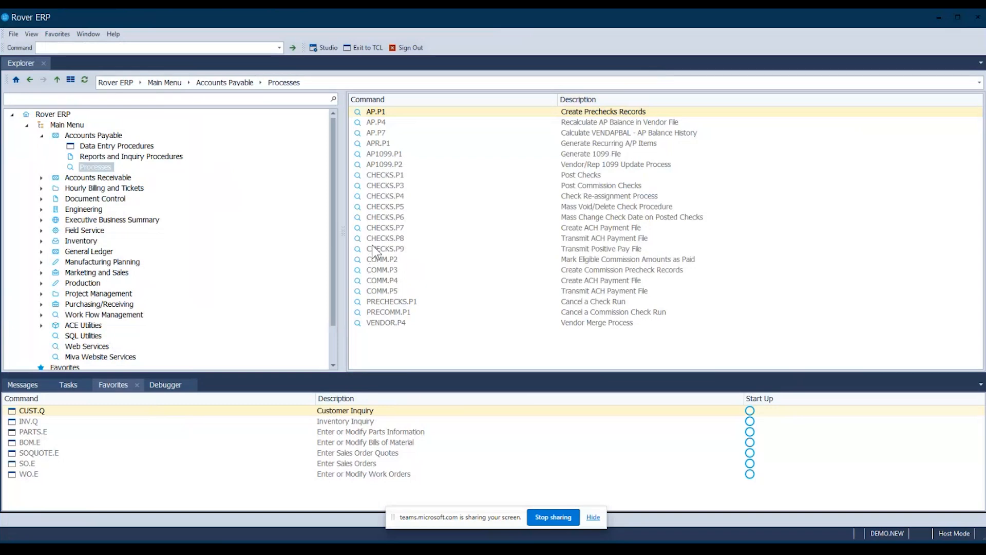
Open Print Pre-printed Laser Checks (CHECKS.F2) from the Accounts Payable reports and inquiry procedures.
{"action": "left_click", "coordinate": [179, 158]}
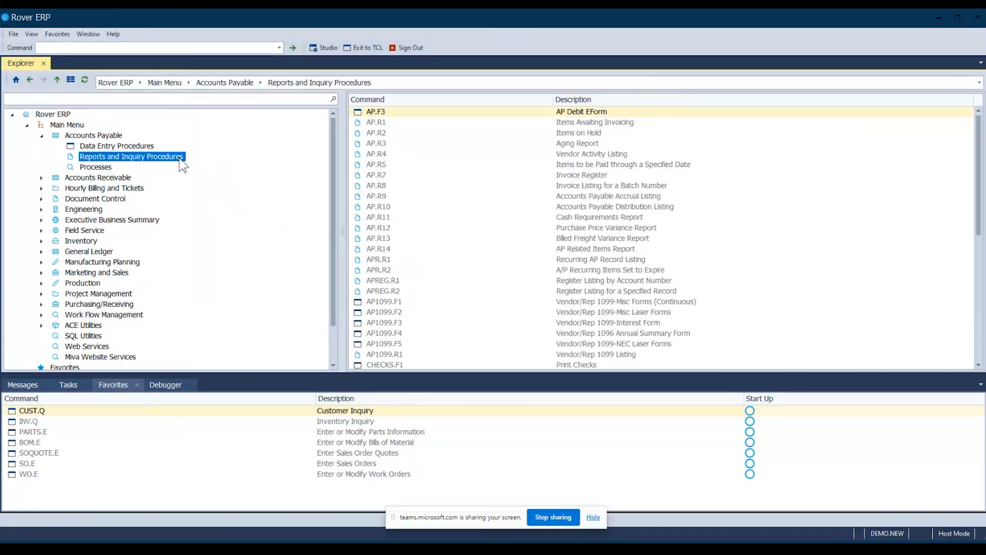
{"action": "scroll", "coordinate": [457, 296], "scroll_direction": "down", "scroll_amount": 3}
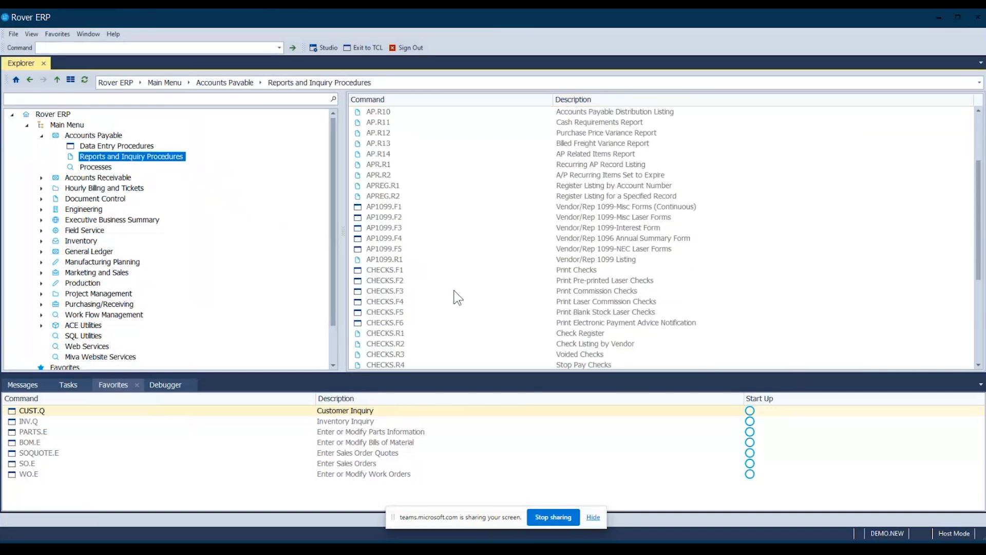
{"action": "left_click", "coordinate": [579, 270]}
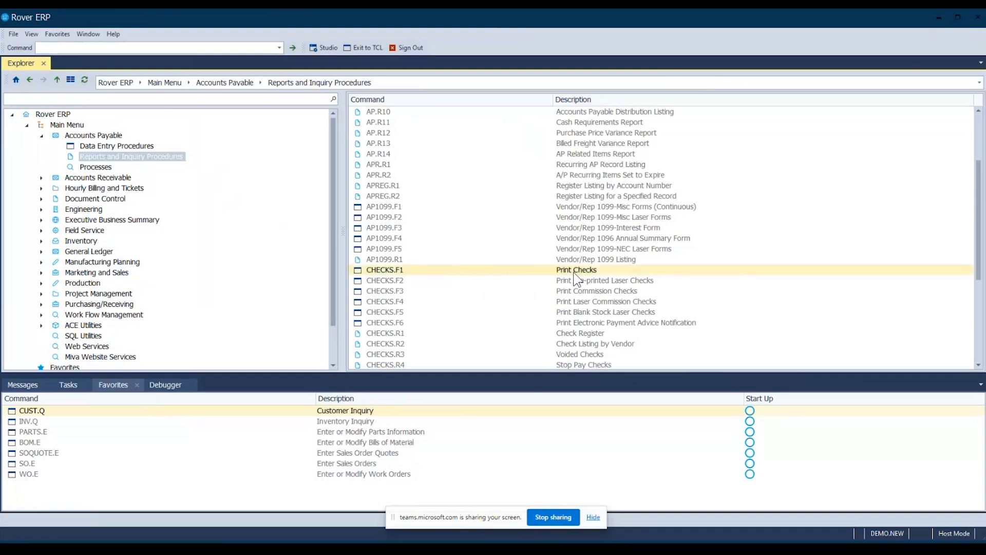
{"action": "left_click", "coordinate": [403, 282]}
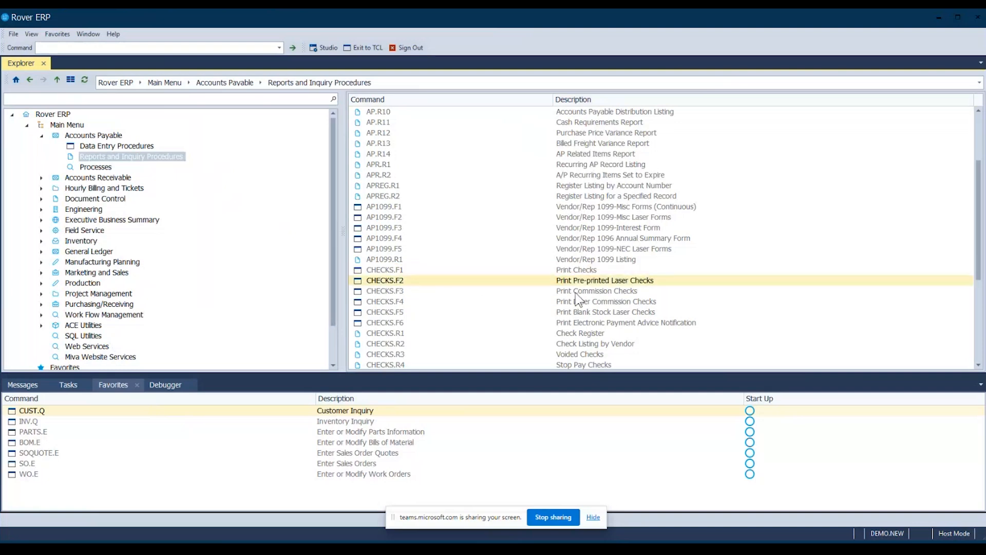
{"action": "left_click", "coordinate": [565, 311]}
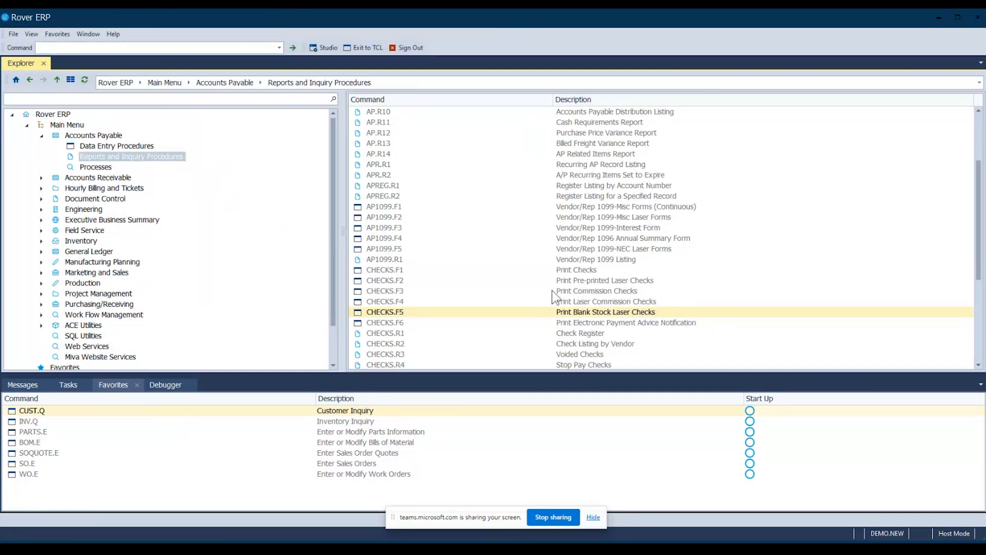
{"action": "left_click", "coordinate": [623, 280]}
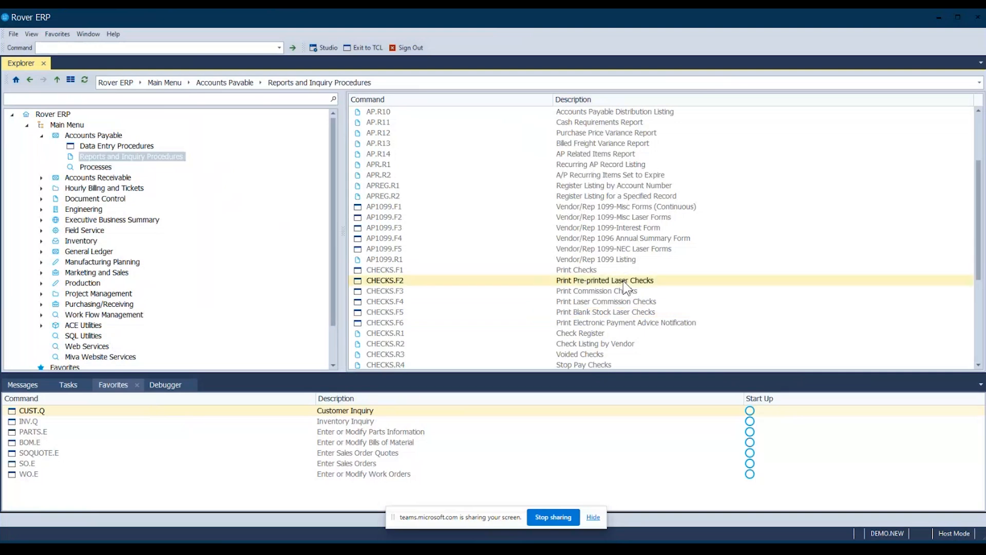
{"action": "double_click", "coordinate": [574, 285]}
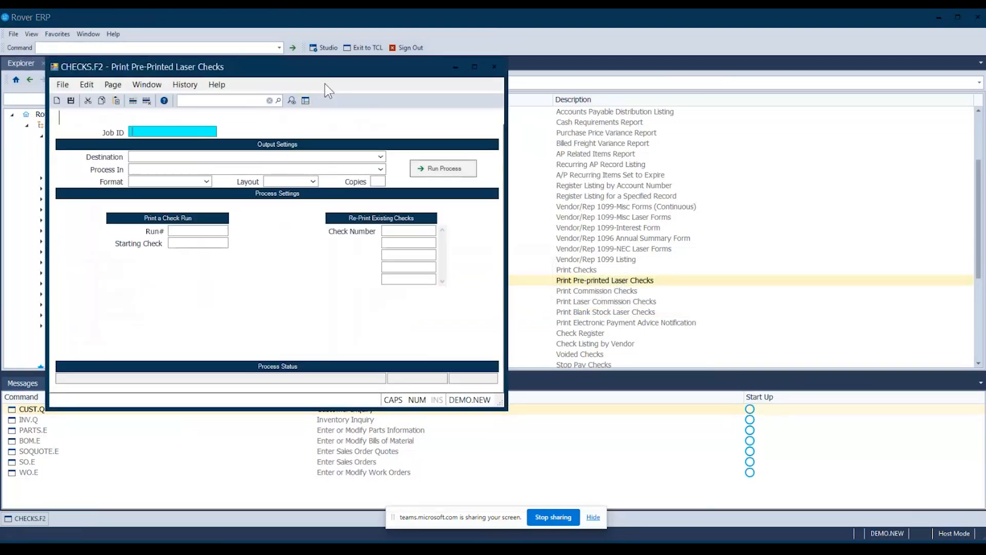
Set the check printing output destination to PDF Viewer.
{"action": "left_click", "coordinate": [369, 160]}
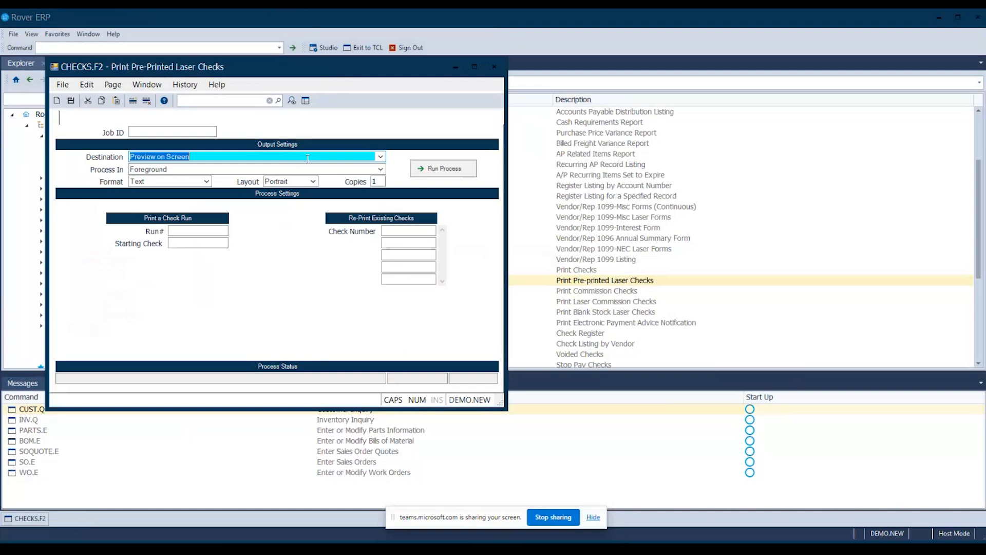
{"action": "left_click", "coordinate": [381, 157]}
{"action": "scroll", "coordinate": [382, 197], "scroll_direction": "down", "scroll_amount": 2}
{"action": "scroll", "coordinate": [382, 197], "scroll_direction": "down", "scroll_amount": 1}
{"action": "left_click", "coordinate": [184, 215]}
Set the check run to print to 928 with starting check 9877.
{"action": "left_click", "coordinate": [207, 231]}
{"action": "type", "text": "928"}
{"action": "key", "text": "Tab"}
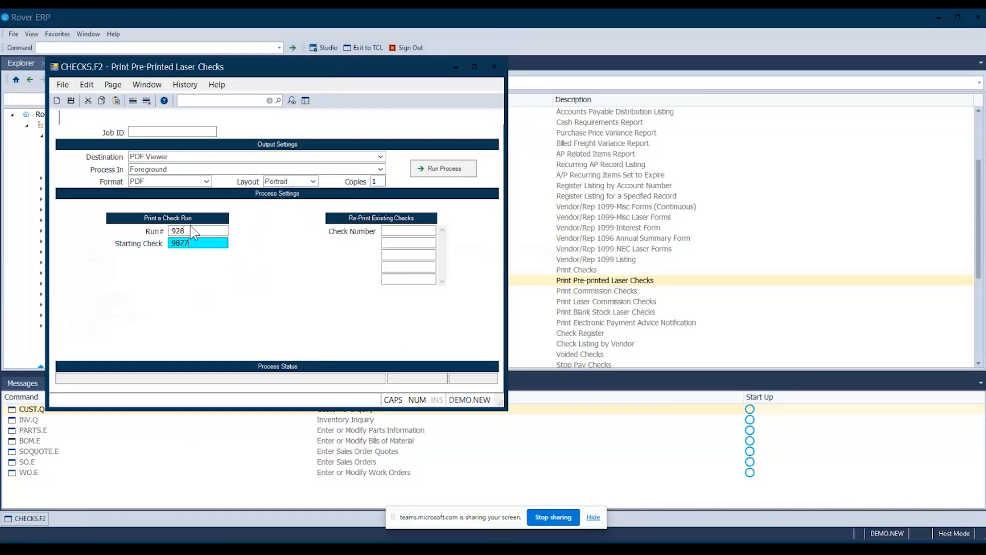
{"action": "key", "text": "Tab"}
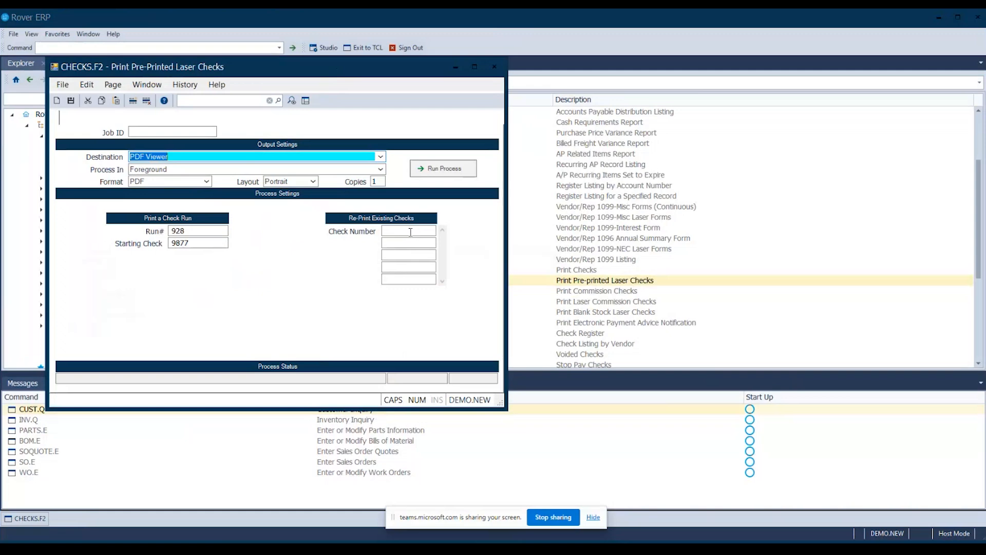
Run the check printing process and look through all pages of the resulting check PDF.
{"action": "left_click", "coordinate": [437, 173]}
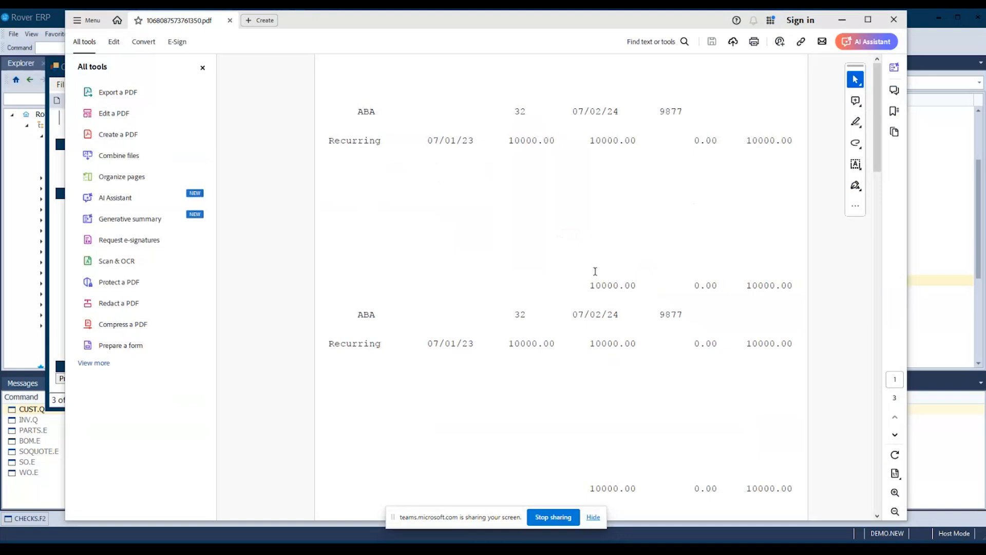
{"action": "scroll", "coordinate": [617, 471], "scroll_direction": "down", "scroll_amount": 5}
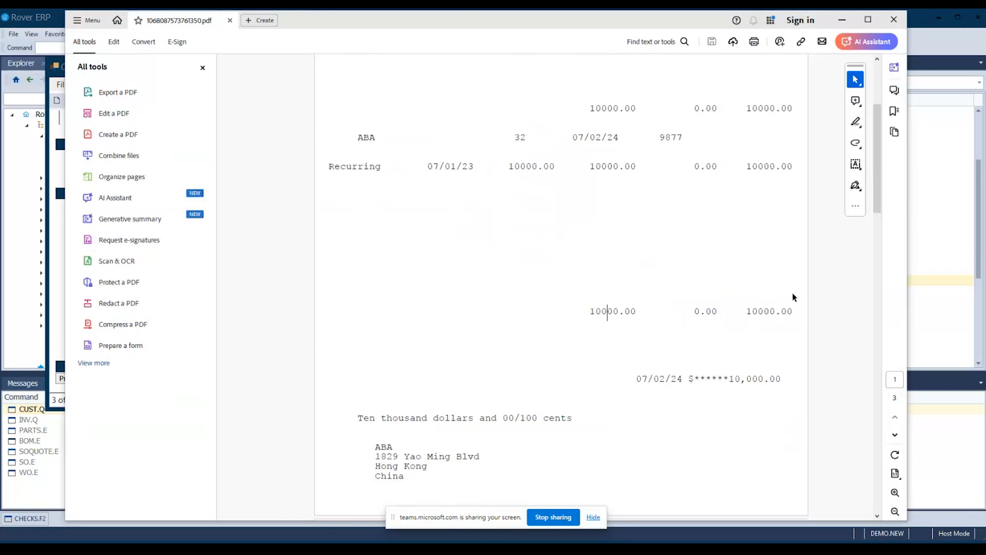
{"action": "left_click_drag", "start_coordinate": [878, 209], "coordinate": [848, 444]}
{"action": "left_click_drag", "start_coordinate": [877, 383], "coordinate": [879, 112]}
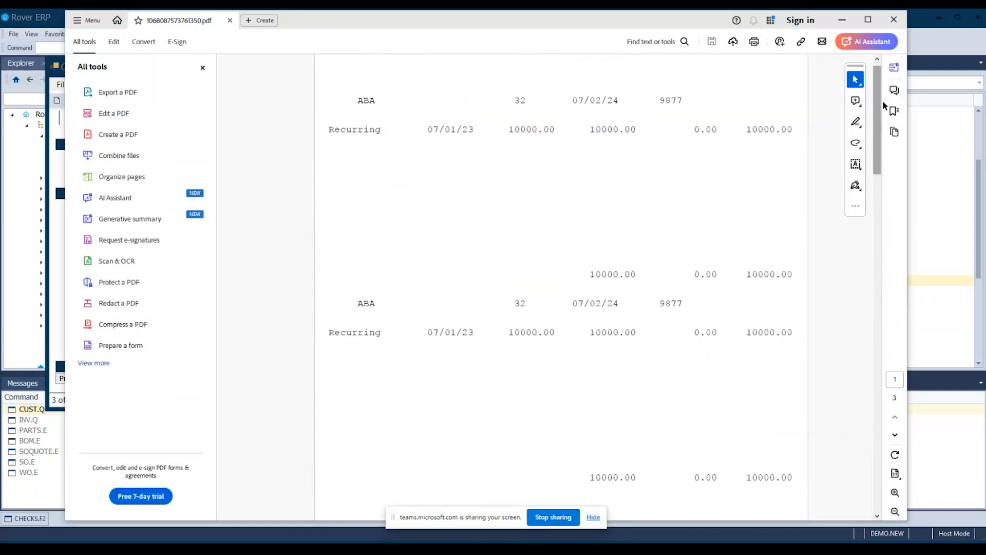
Close the check PDF and the laser check form, and open Post Checks (CHECKS.P1) from the Accounts Payable processes.
{"action": "left_click", "coordinate": [892, 22]}
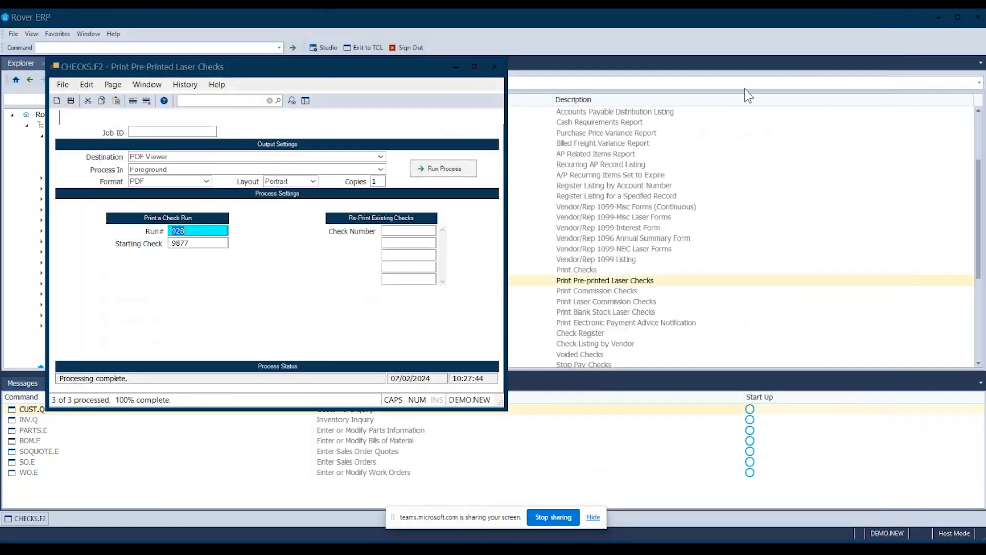
{"action": "left_click", "coordinate": [494, 71]}
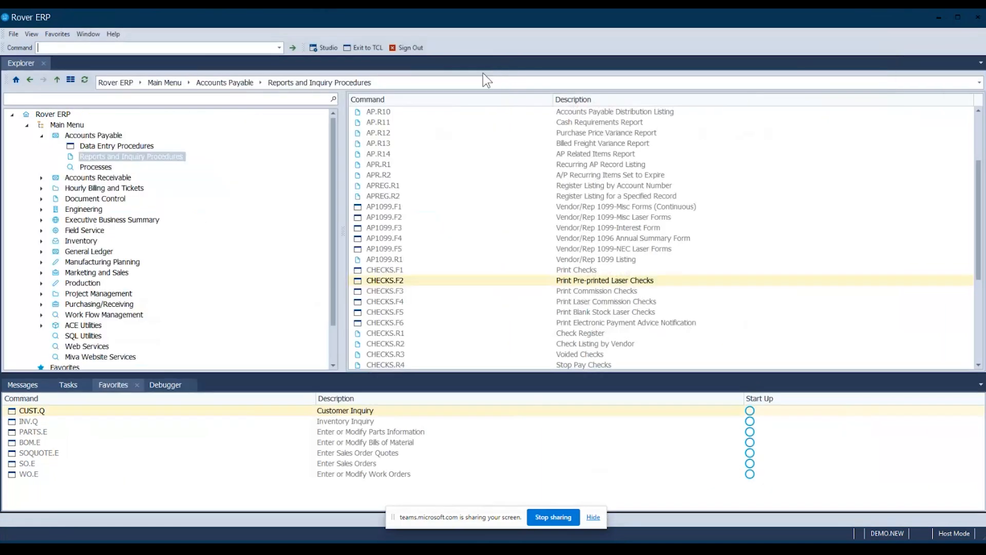
{"action": "left_click", "coordinate": [95, 167]}
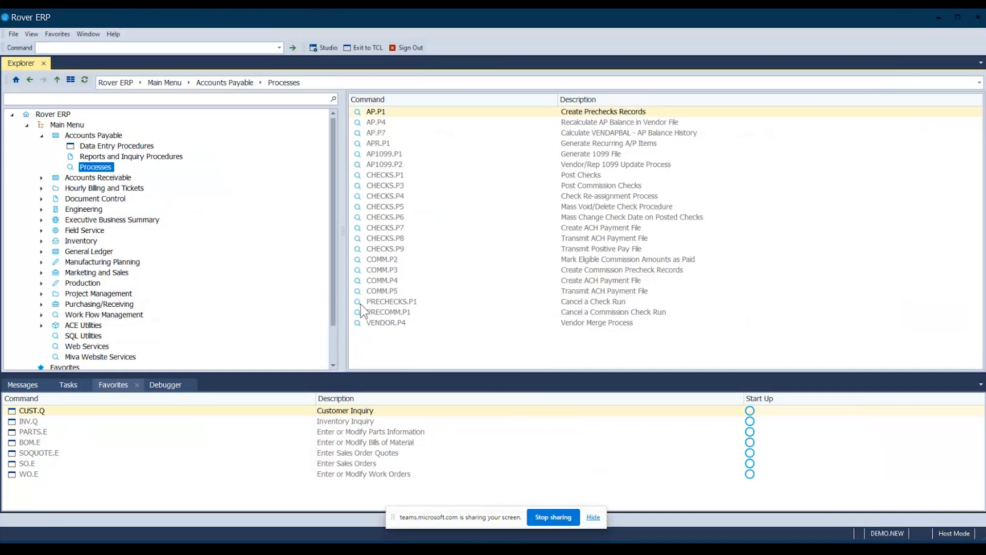
{"action": "double_click", "coordinate": [405, 174]}
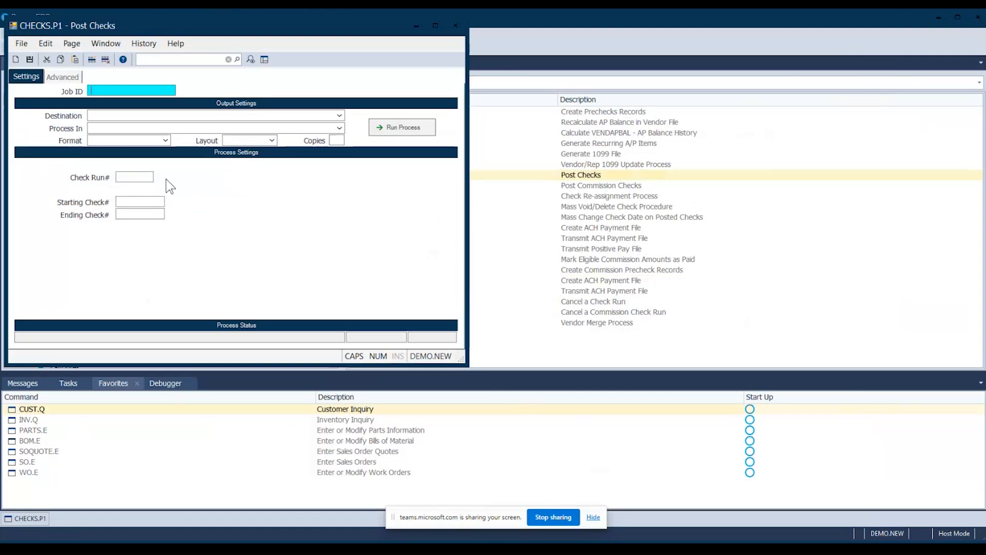
Post check run 928 with the report previewed on screen, and close the posting report and the Post Checks form.
{"action": "left_click", "coordinate": [141, 178]}
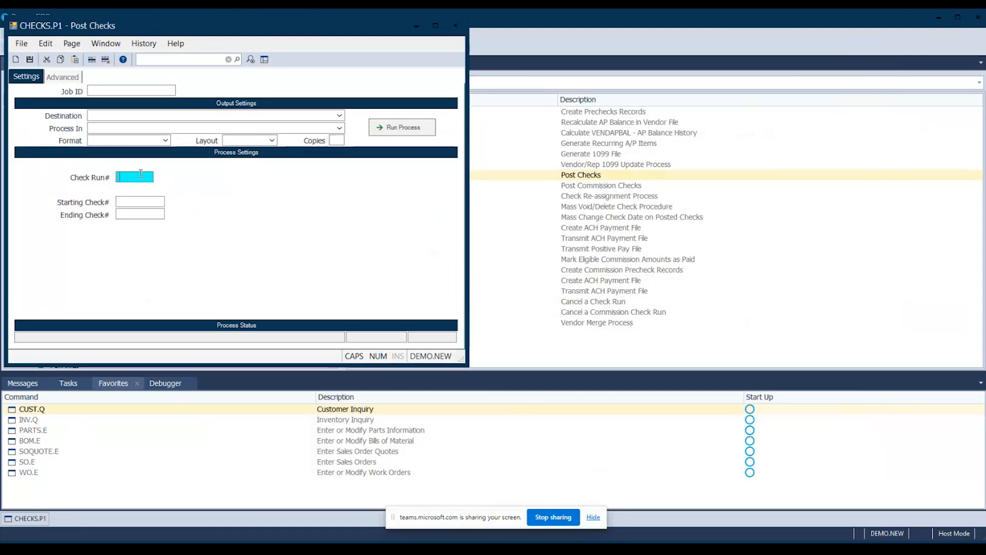
{"action": "left_click", "coordinate": [410, 127]}
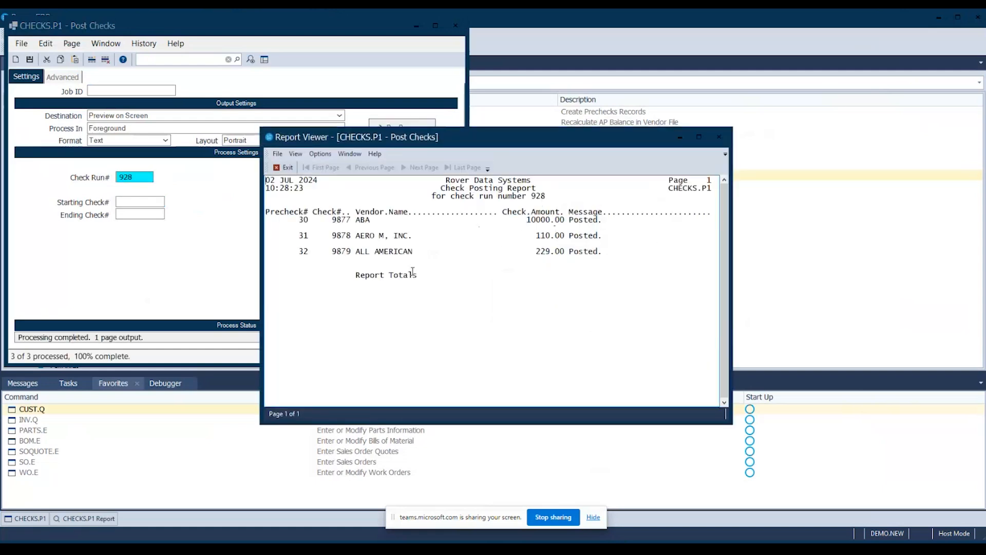
{"action": "left_click", "coordinate": [719, 137]}
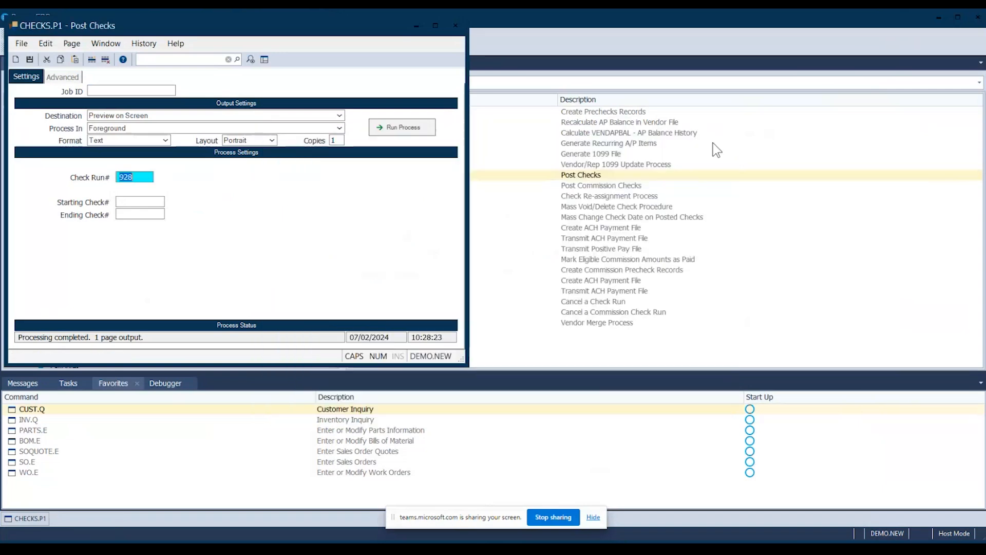
{"action": "left_click", "coordinate": [456, 26]}
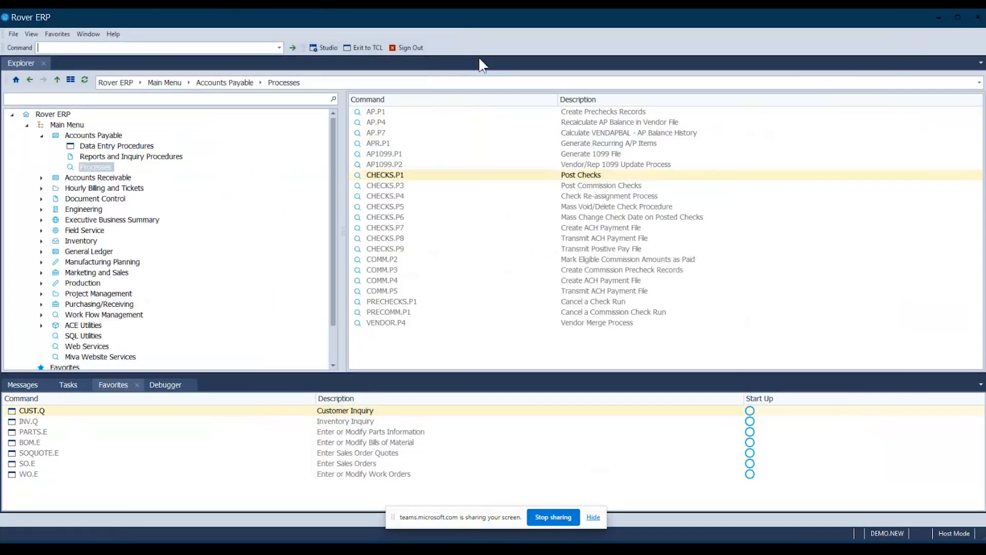
Open the Check Register (CHECKS.R1) from the Accounts Payable reports and inquiry procedures.
{"action": "left_click", "coordinate": [156, 158]}
{"action": "scroll", "coordinate": [378, 266], "scroll_direction": "down", "scroll_amount": 2}
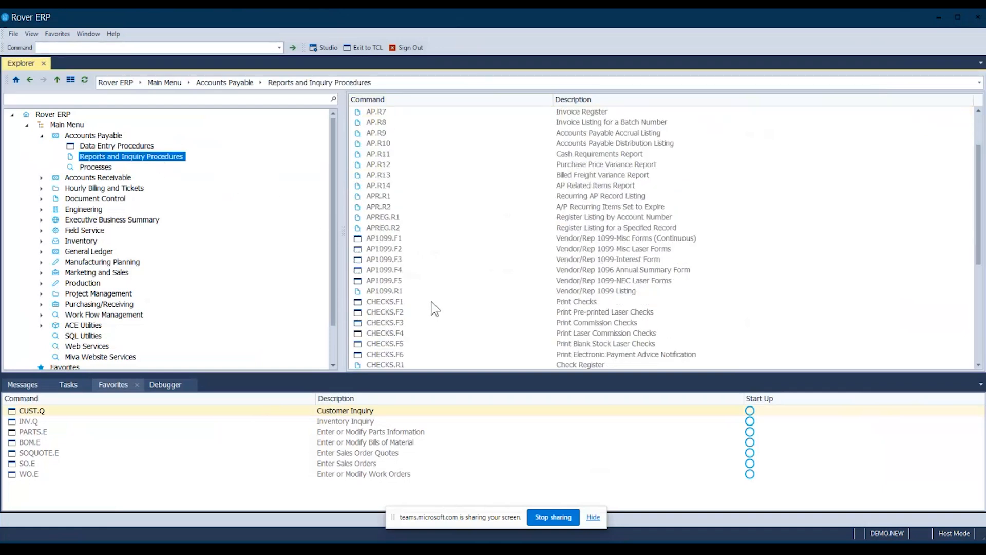
{"action": "scroll", "coordinate": [429, 301], "scroll_direction": "down", "scroll_amount": 1}
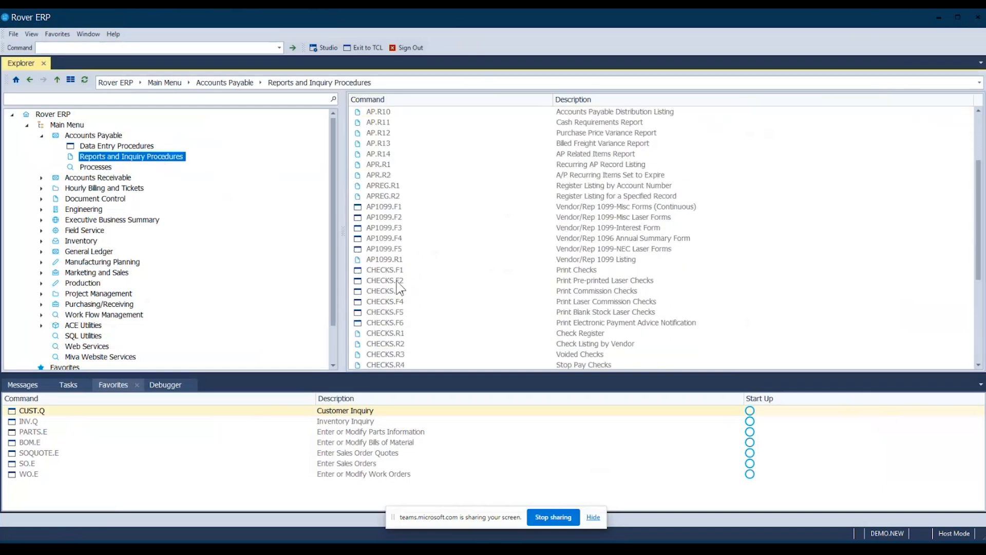
{"action": "double_click", "coordinate": [405, 333]}
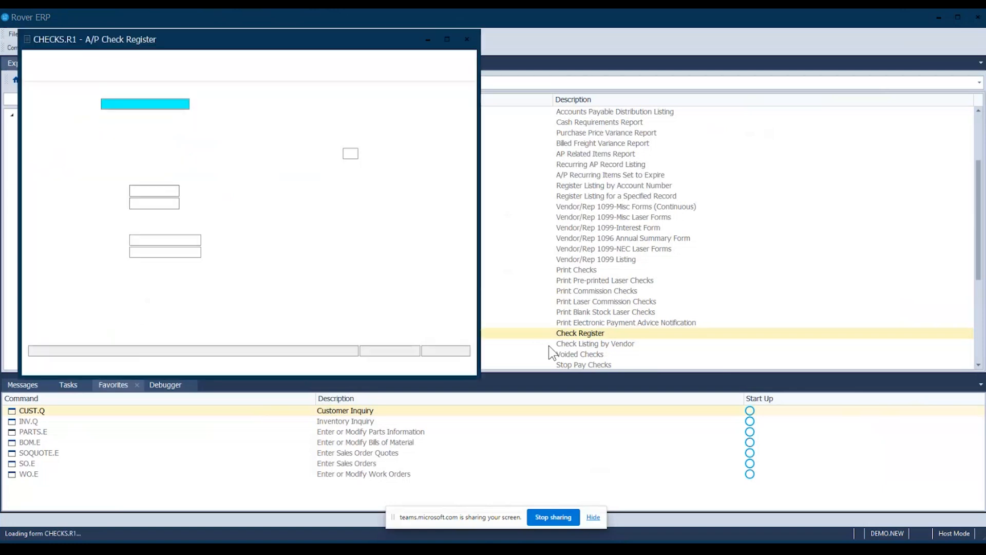
Set both the start date and the end date of the A/P check register to 07-02-24.
{"action": "key", "text": "Tab"}
{"action": "key", "text": "Tab"}
{"action": "type", "text": "D"}
{"action": "key", "text": "Tab"}
{"action": "type", "text": "D"}
{"action": "key", "text": "Tab"}
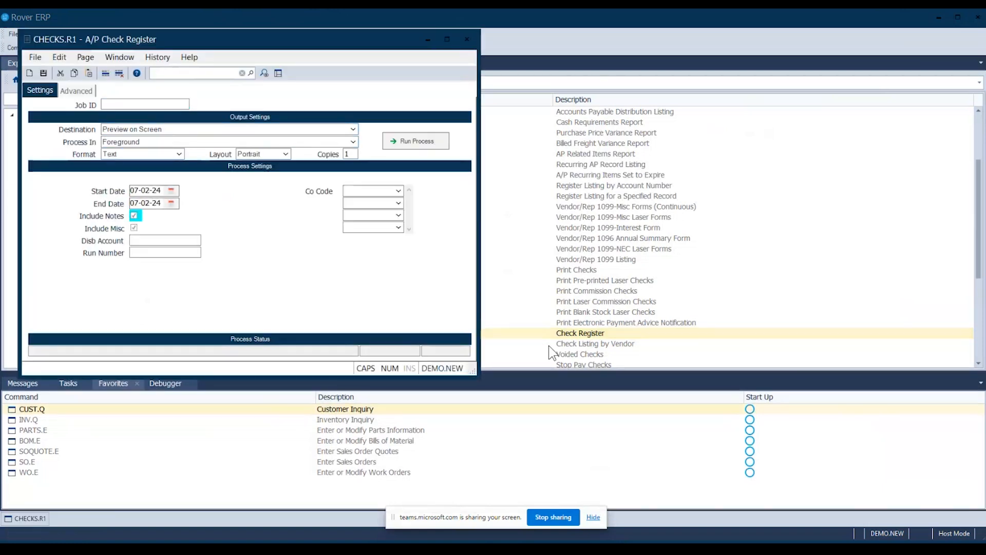
Run the check register as an on-screen preview, highlight the entries for checks 9877 to 9879, and close the report.
{"action": "left_click", "coordinate": [426, 142]}
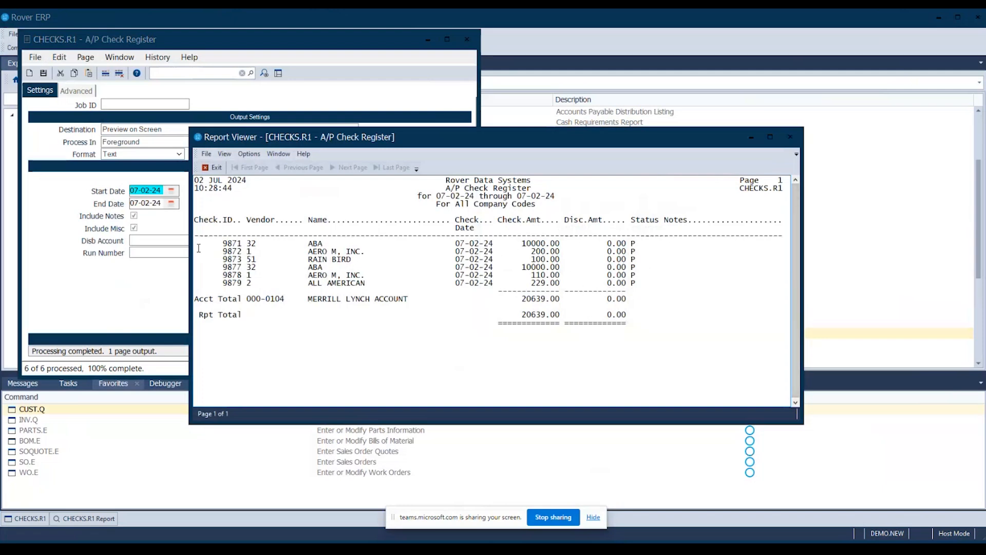
{"action": "left_click_drag", "start_coordinate": [198, 247], "coordinate": [211, 290]}
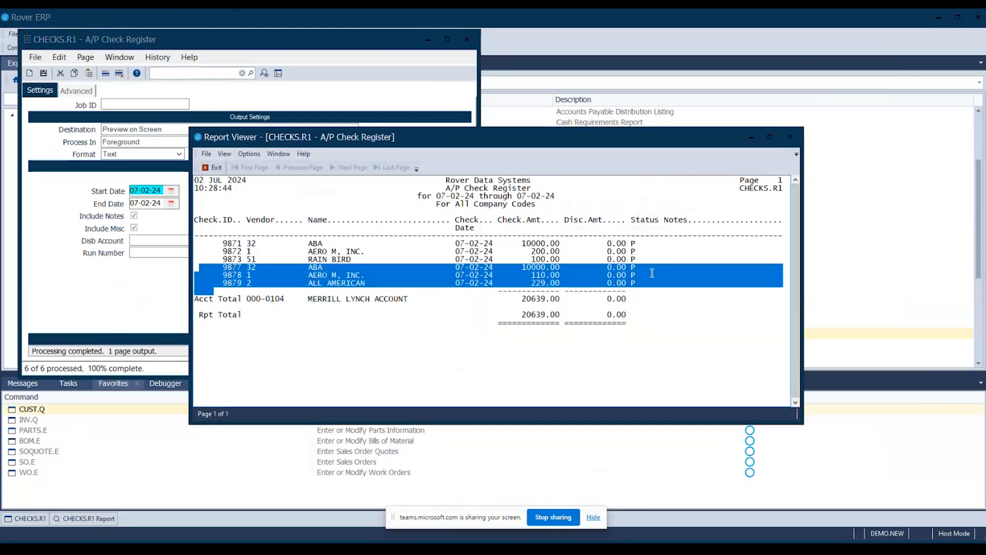
{"action": "left_click", "coordinate": [790, 138]}
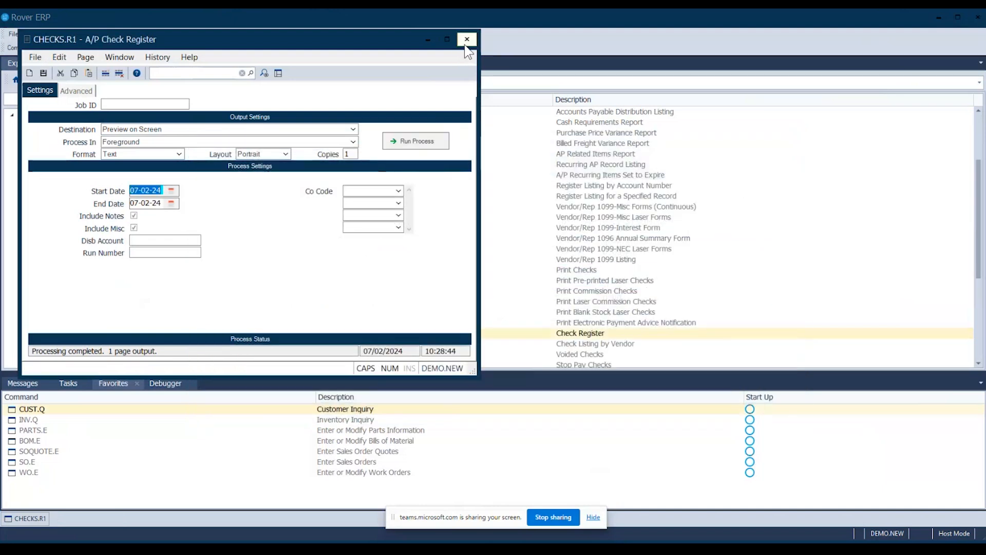